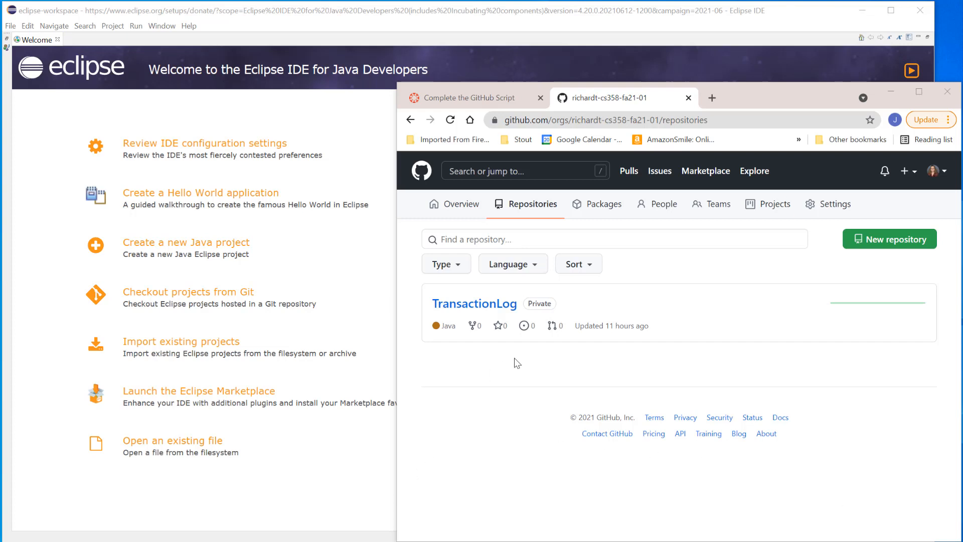
Step: Open the TransactionLog repository on GitHub and copy its HTTPS clone URL
click(463, 311)
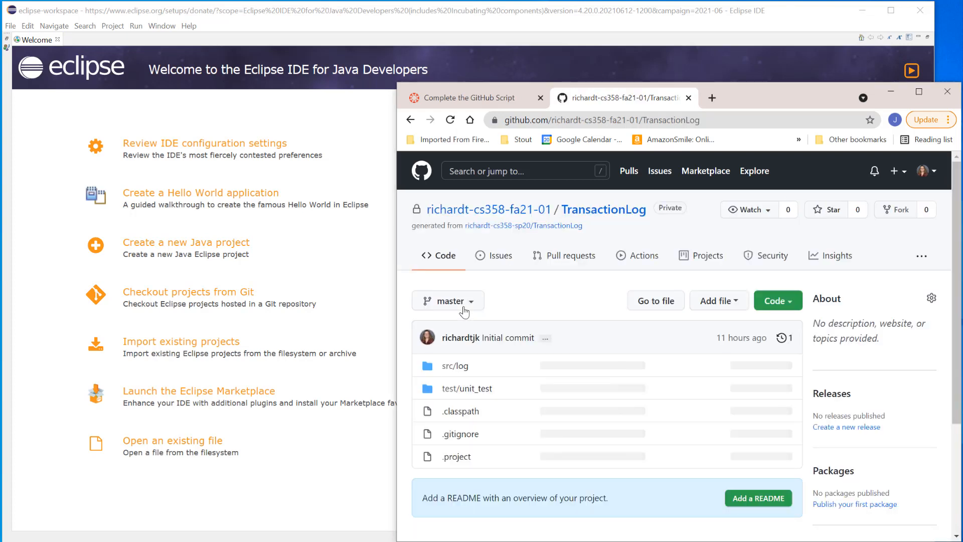
click(793, 303)
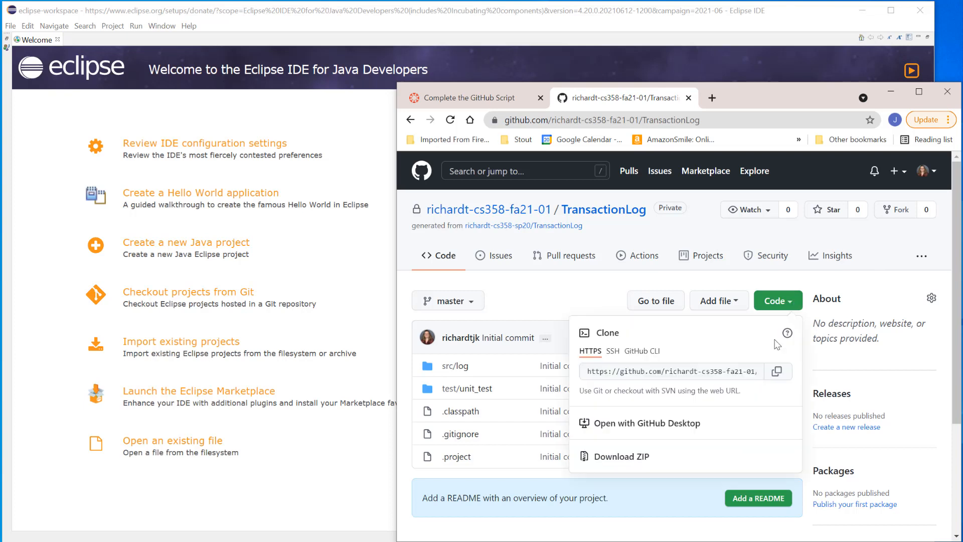
click(776, 372)
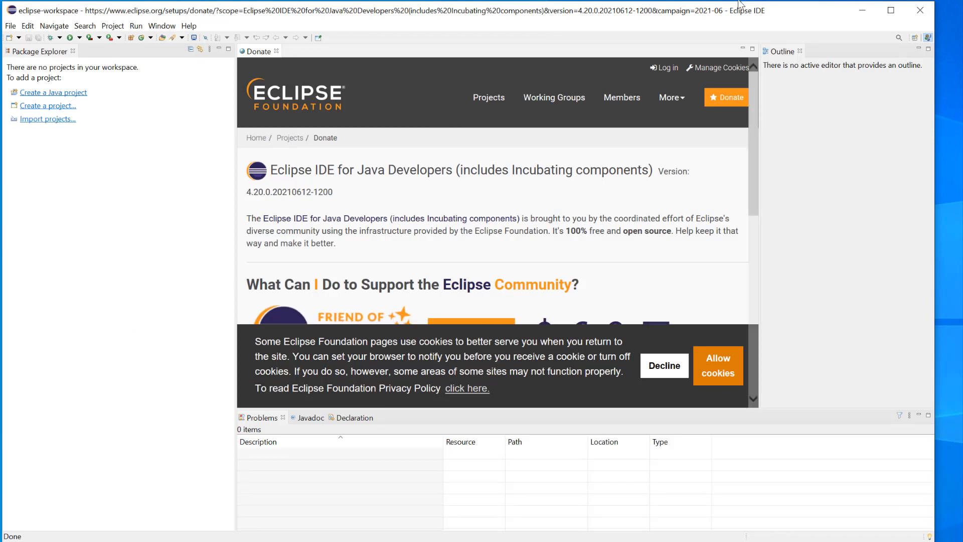
Step: Switch to Eclipse, search its commands for "git" and open the Git perspective
click(897, 37)
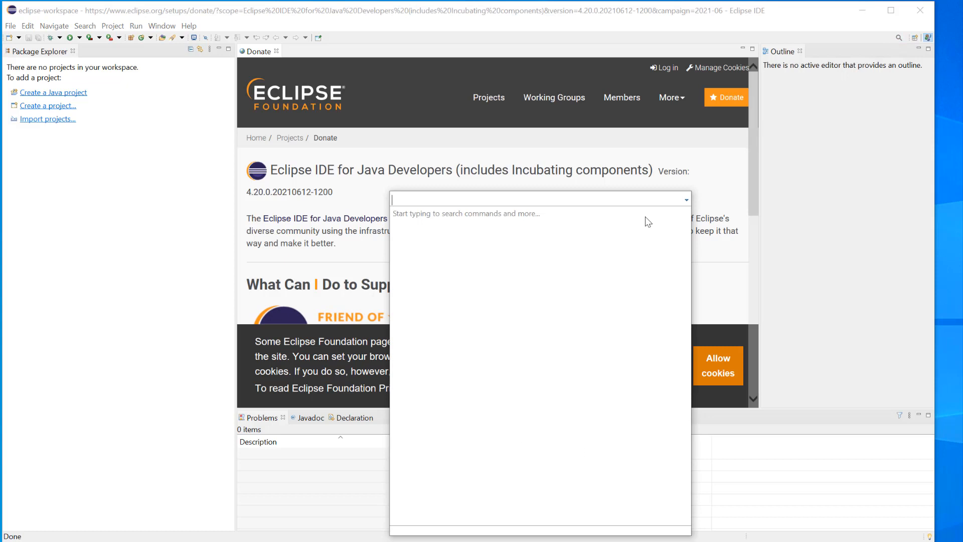
text(git)
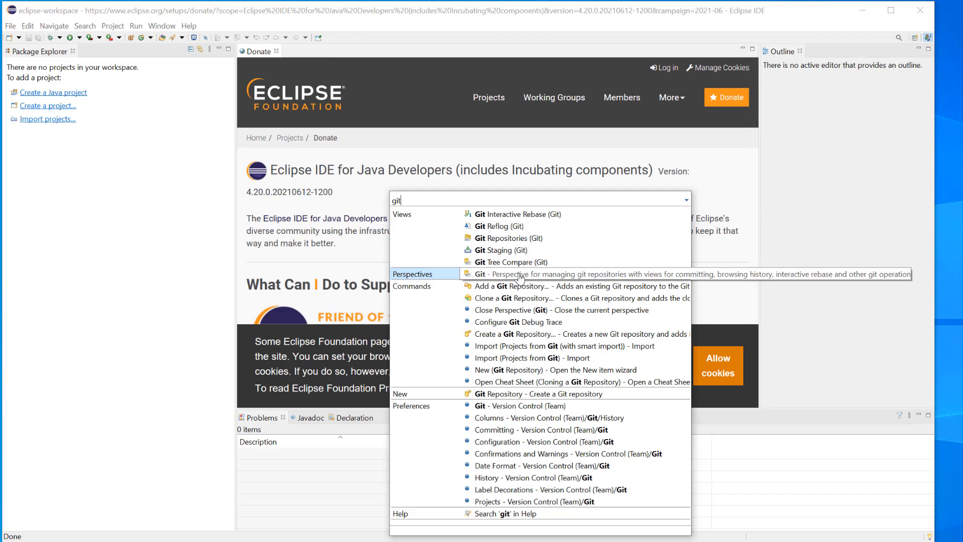
click(520, 274)
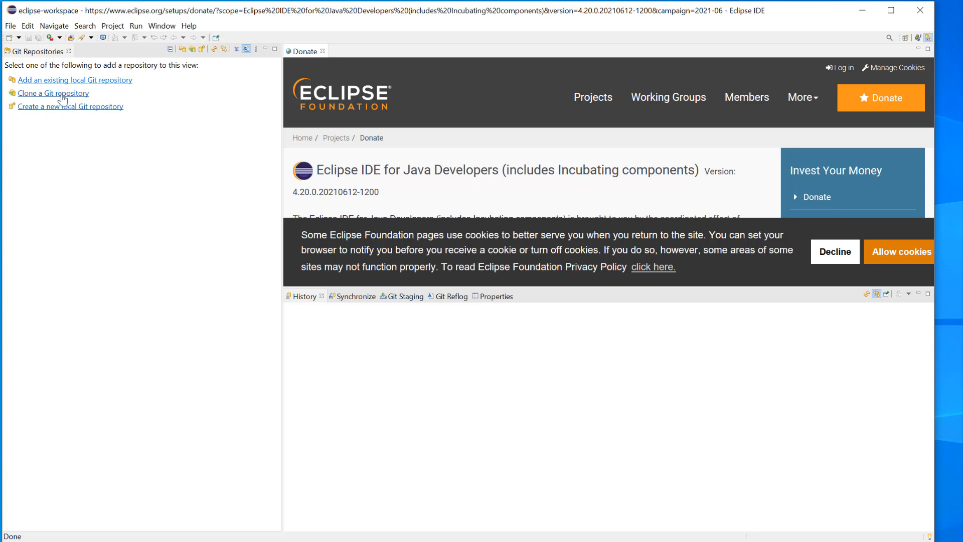
Step: Start cloning a Git repository from the copied TransactionLog URL, enter the GitHub username and enable Store in Secure Store
click(62, 96)
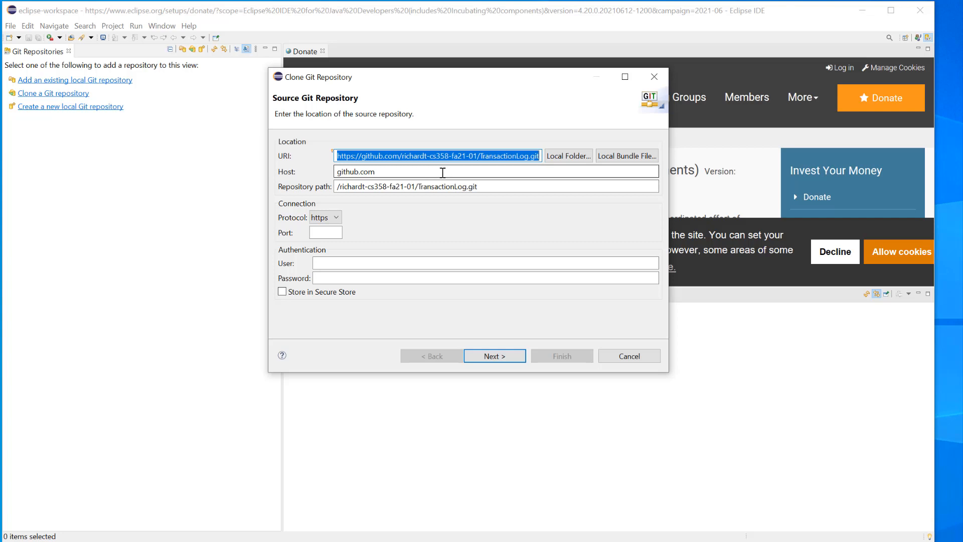
click(342, 261)
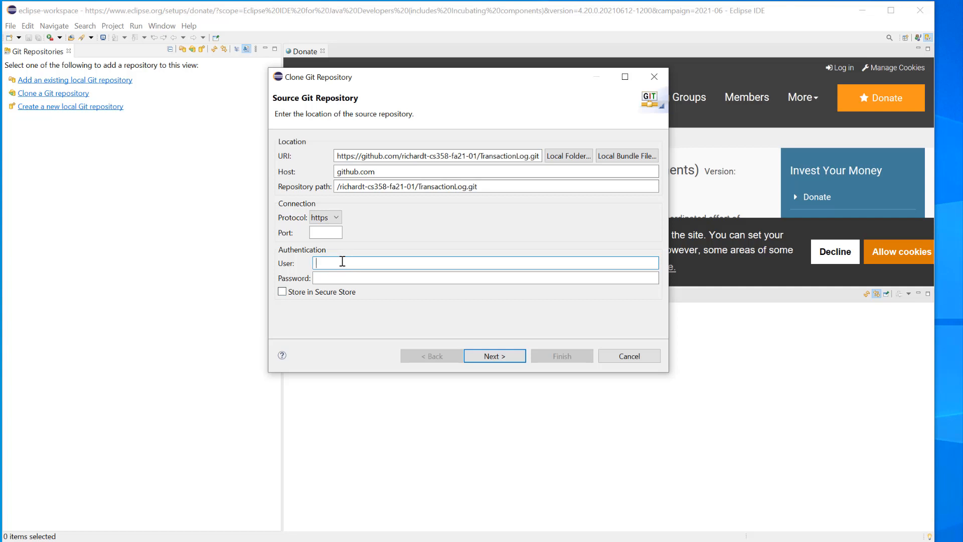
text(richardtk)
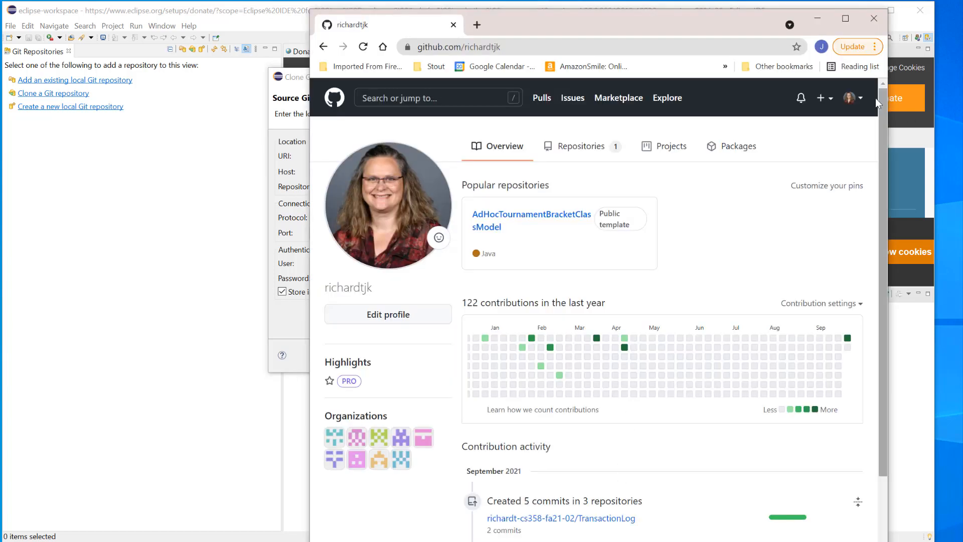
Step: Switch to GitHub in the browser and open the new personal access token form from the developer settings
click(857, 100)
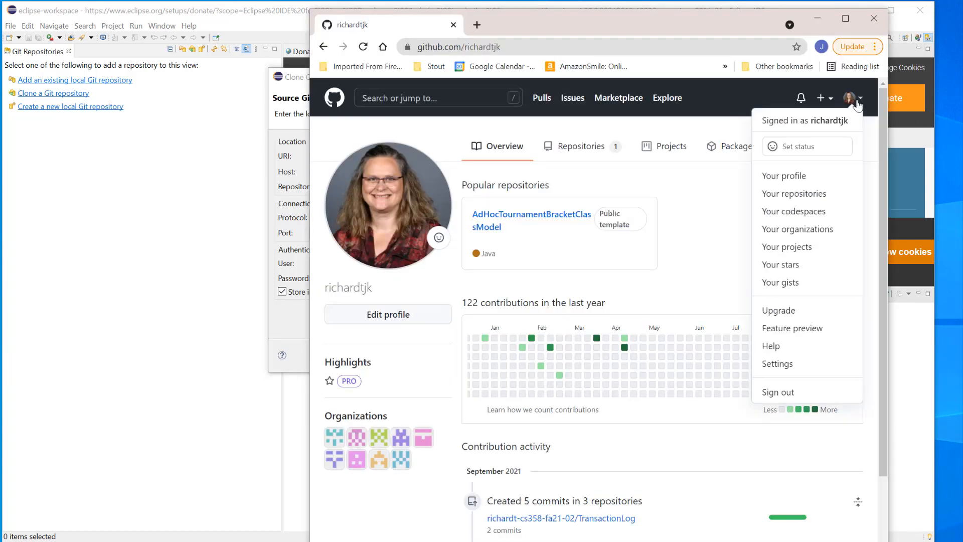
click(797, 369)
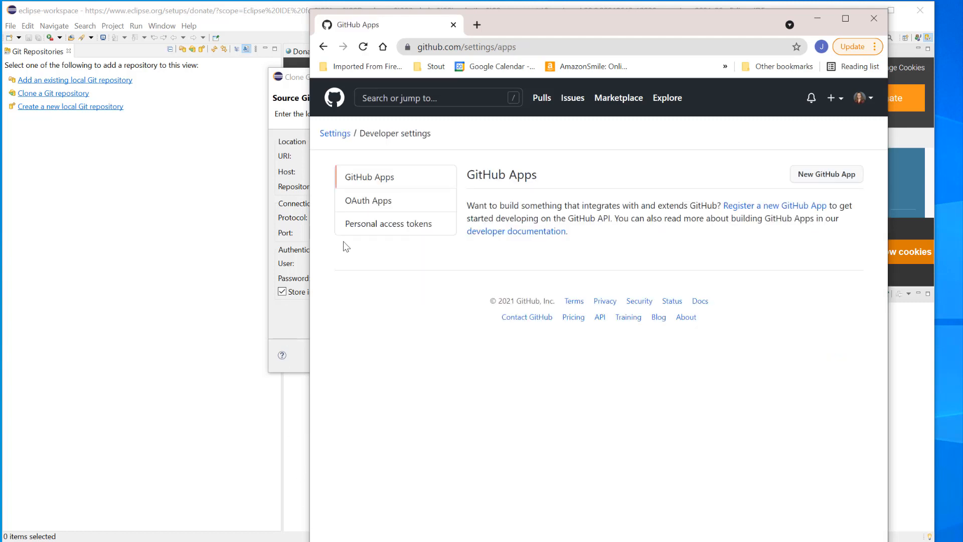
click(397, 230)
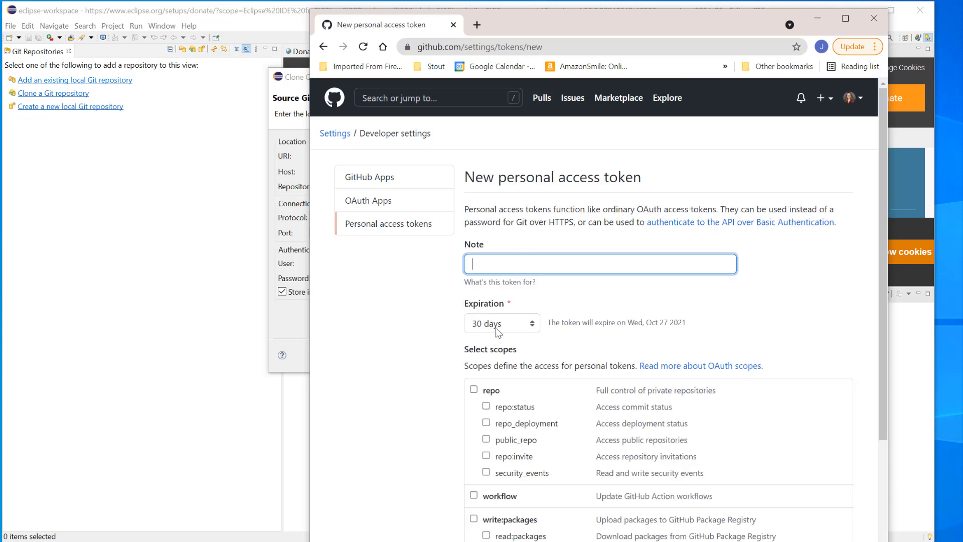
Step: Set the new token's expiration to No expiration and grant it the full repo scope
click(514, 326)
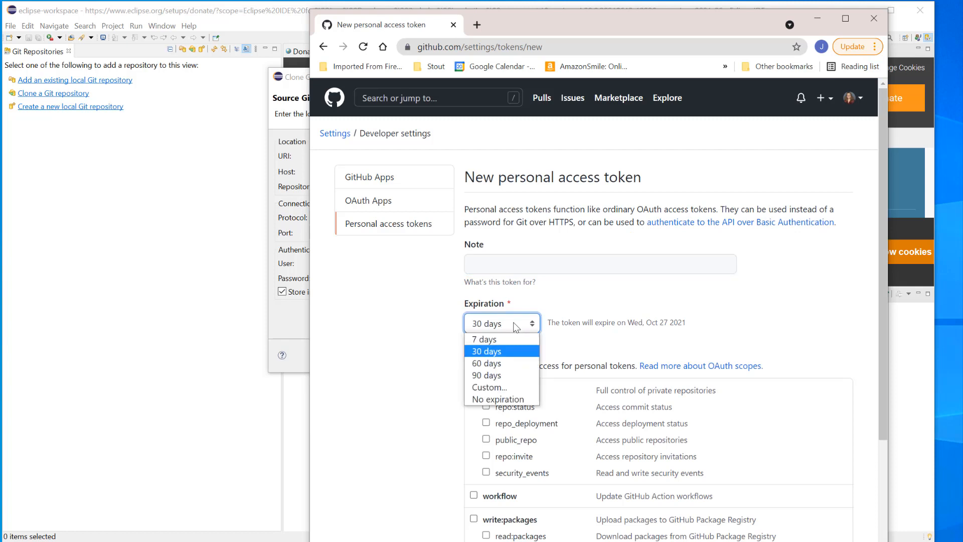
click(498, 397)
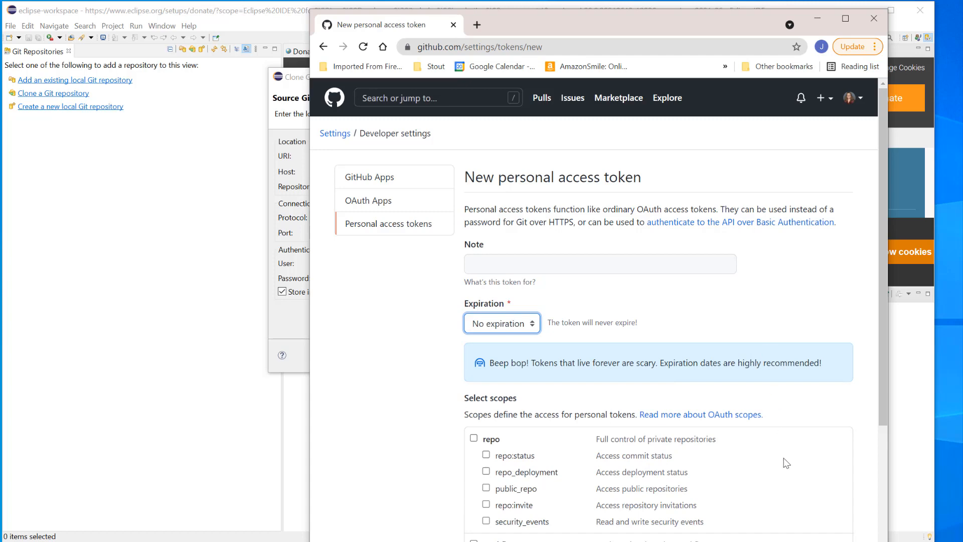
scroll(784, 457, down, 3)
click(474, 274)
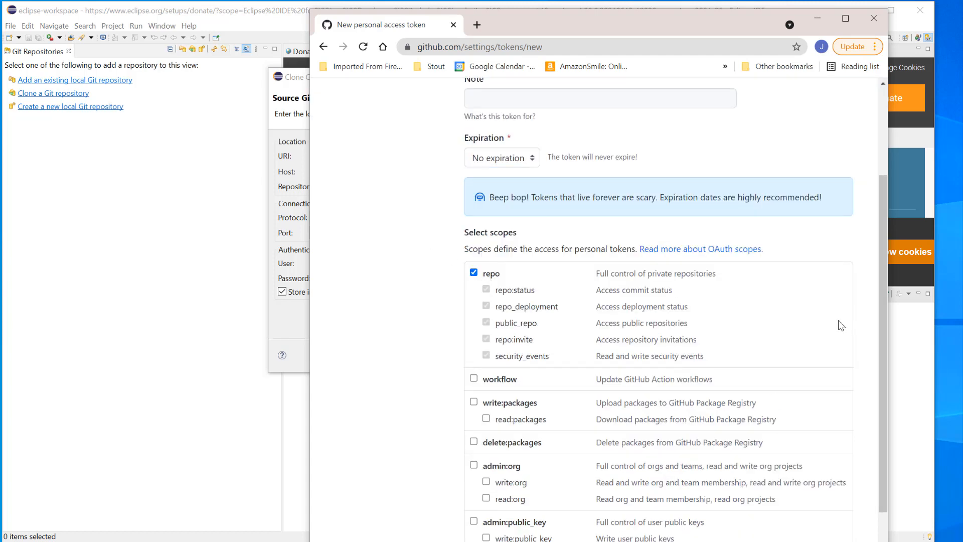
Step: Enter "SEP Classwork" as the token's note and generate the personal access token
scroll(838, 319, up, 1)
click(598, 140)
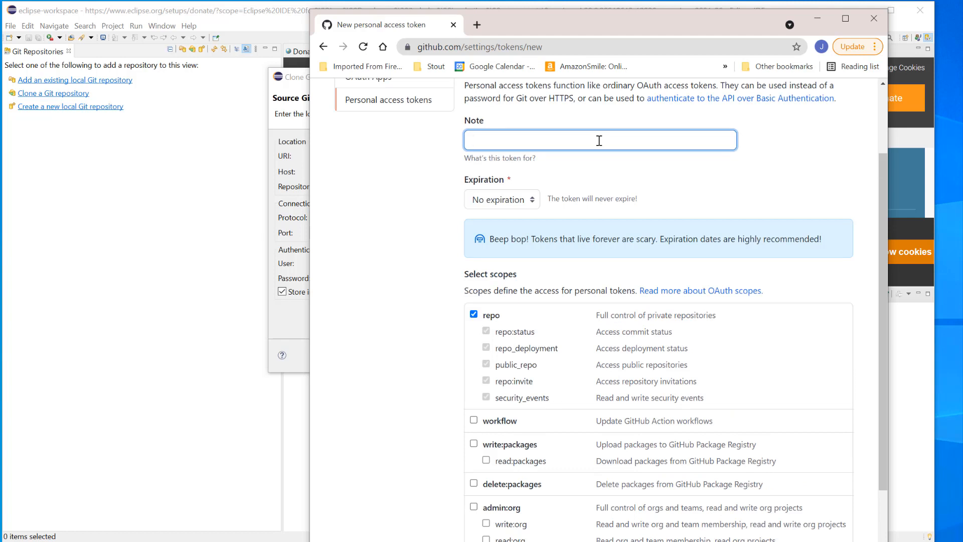
text(SEEP)
key(BackSpace)
key(BackSpace)
text(P CLa)
key(BackSpace)
key(BackSpace)
text(lasswork)
scroll(798, 492, down, 6)
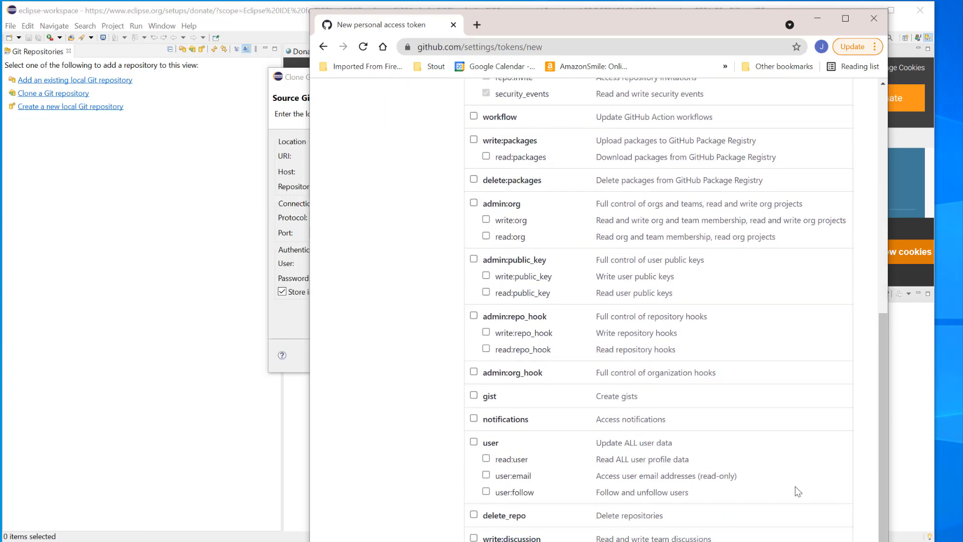
scroll(798, 491, down, 2)
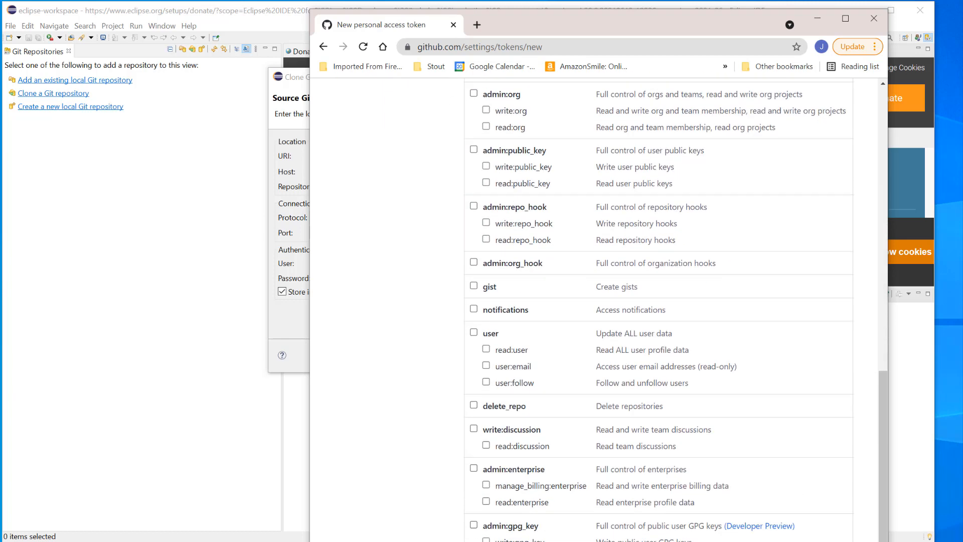
key(Return)
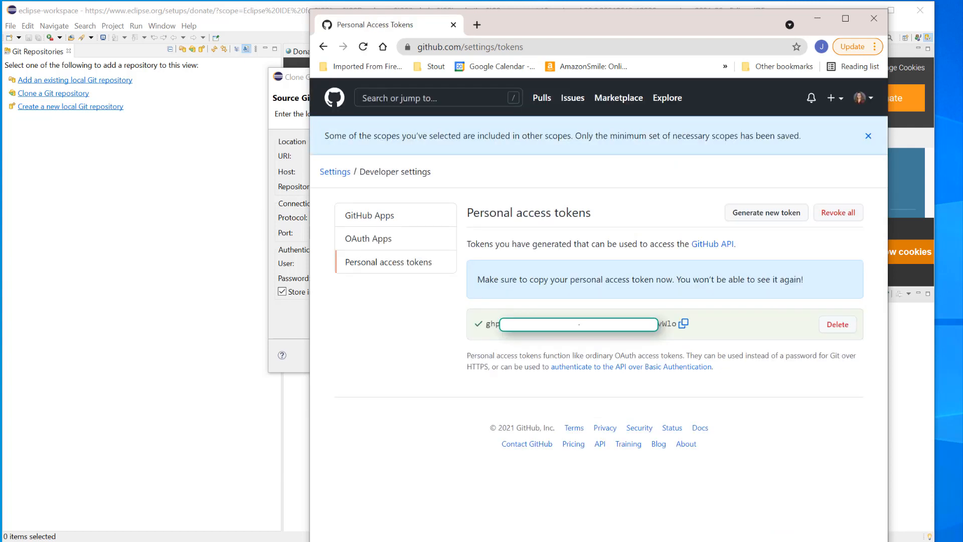
Step: Copy the generated access token and paste it into the password field of Eclipse's Clone Git Repository dialog
click(683, 323)
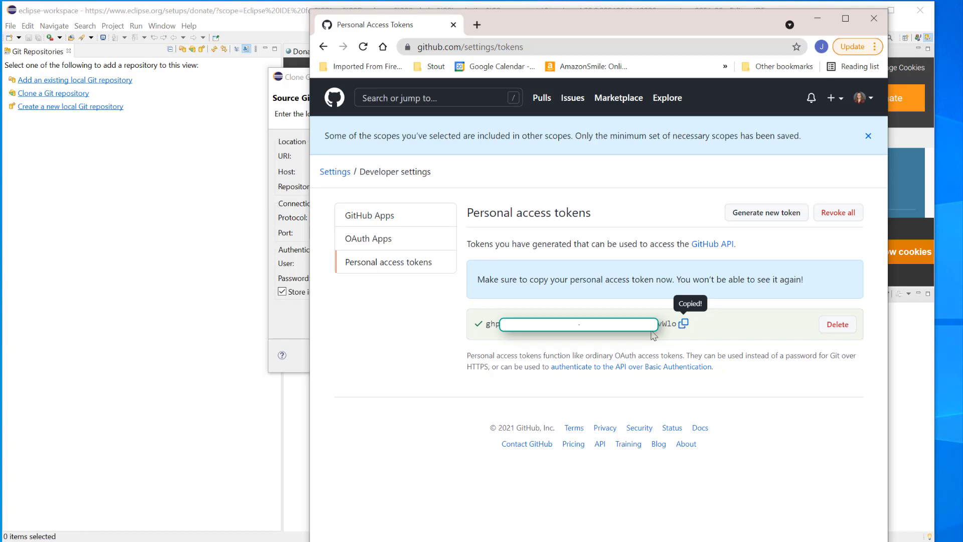
click(291, 324)
click(362, 277)
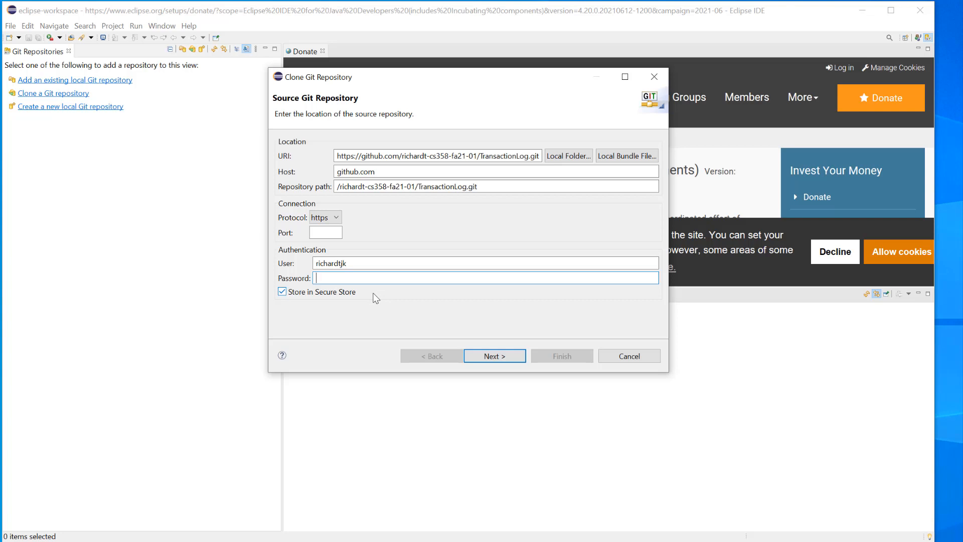
key(ctrl+v)
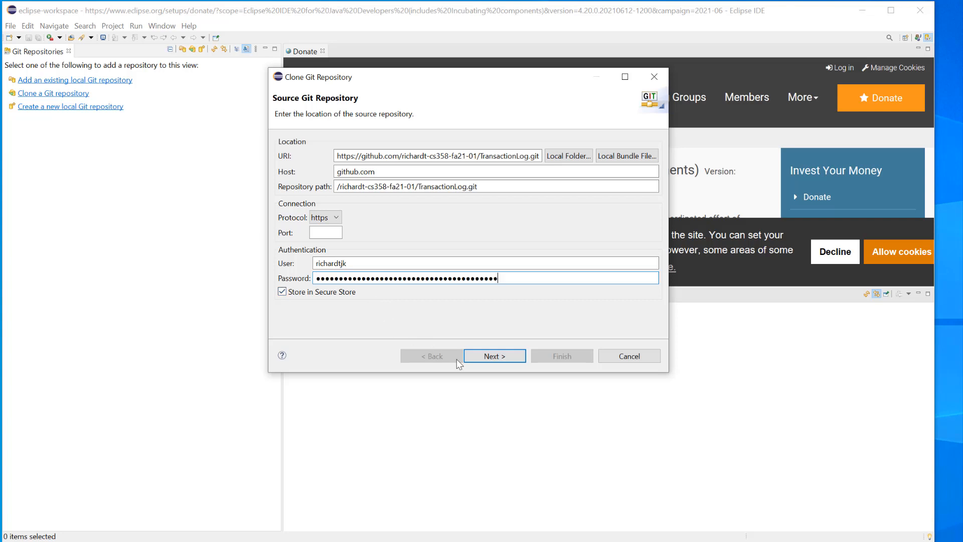
Step: Clone the master branch to the default directory, with all existing Eclipse projects imported after the clone finishes
click(492, 360)
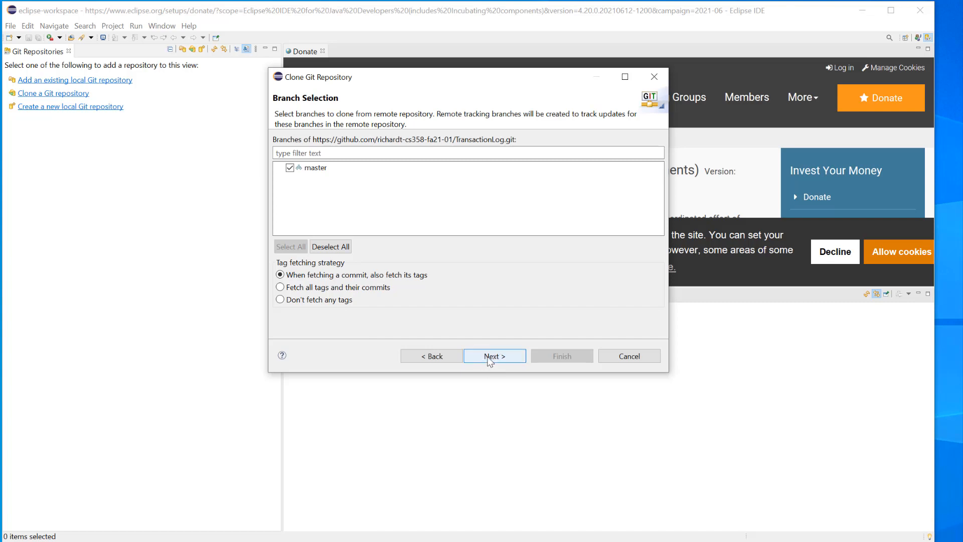
click(490, 360)
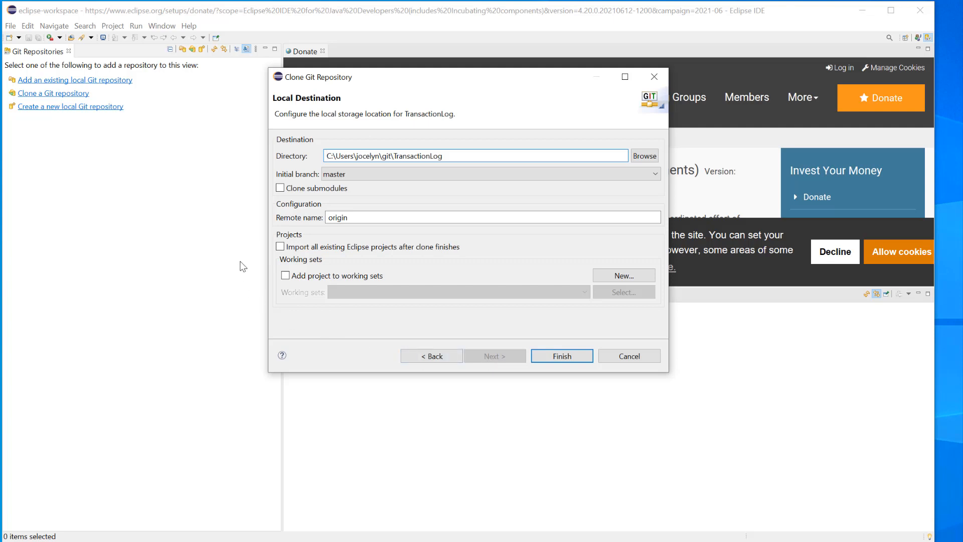
click(283, 246)
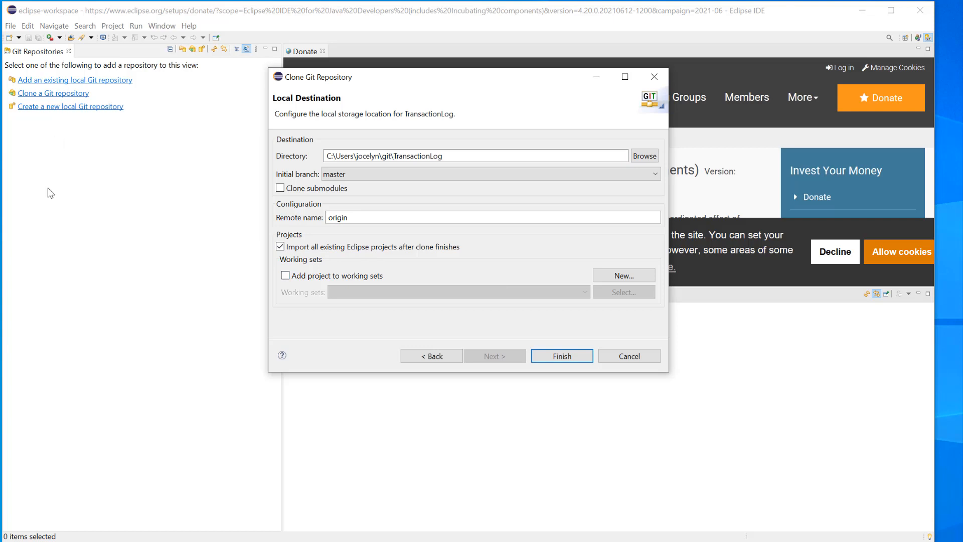
click(561, 356)
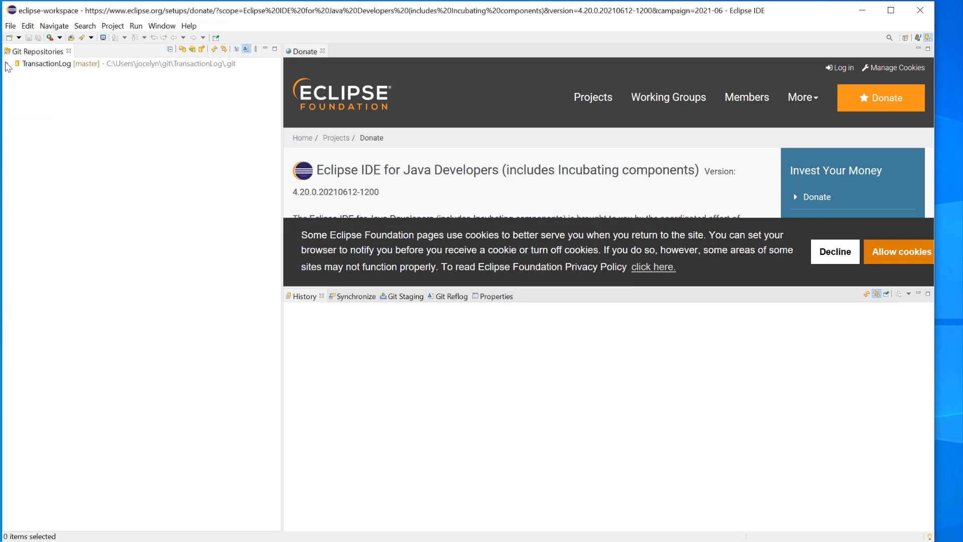
Step: Return to the Java perspective and expand the imported TransactionLog project
click(42, 63)
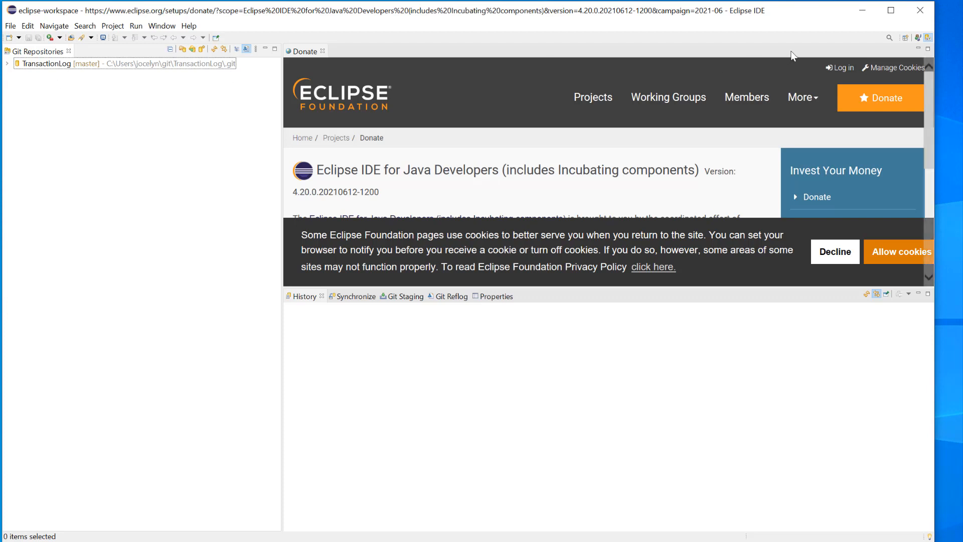
click(918, 40)
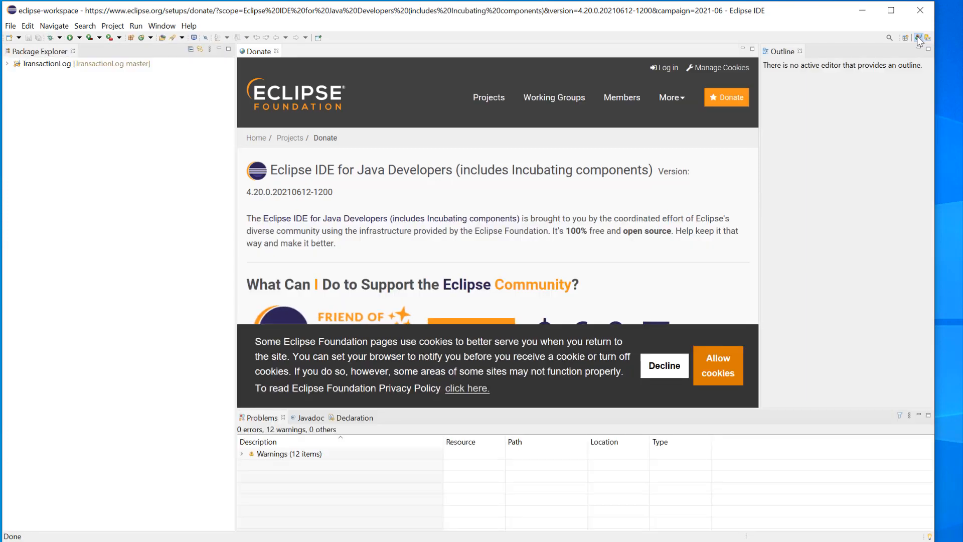
click(9, 67)
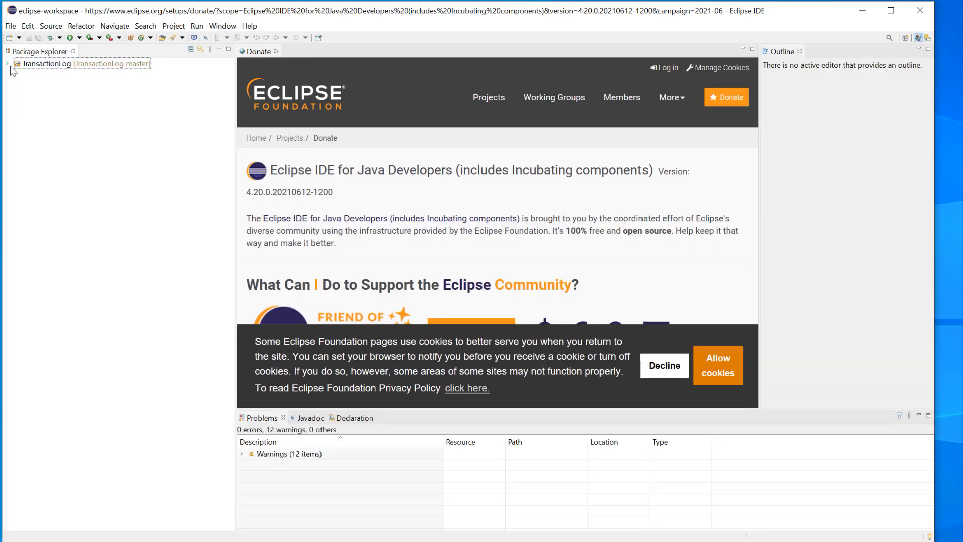
double_click(8, 67)
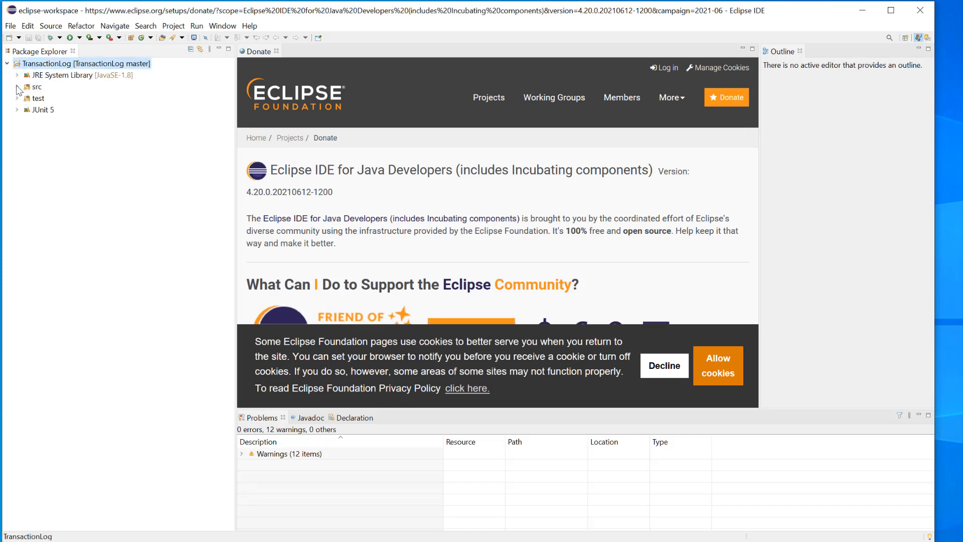
Step: Expand the src folder and its log package, and open Entry.java
click(17, 87)
click(31, 88)
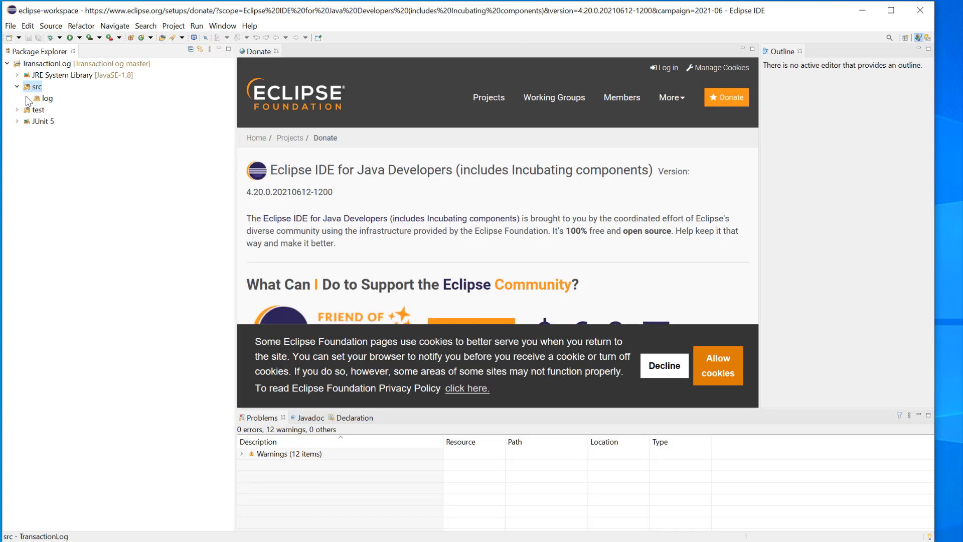
click(46, 99)
double_click(45, 99)
double_click(59, 110)
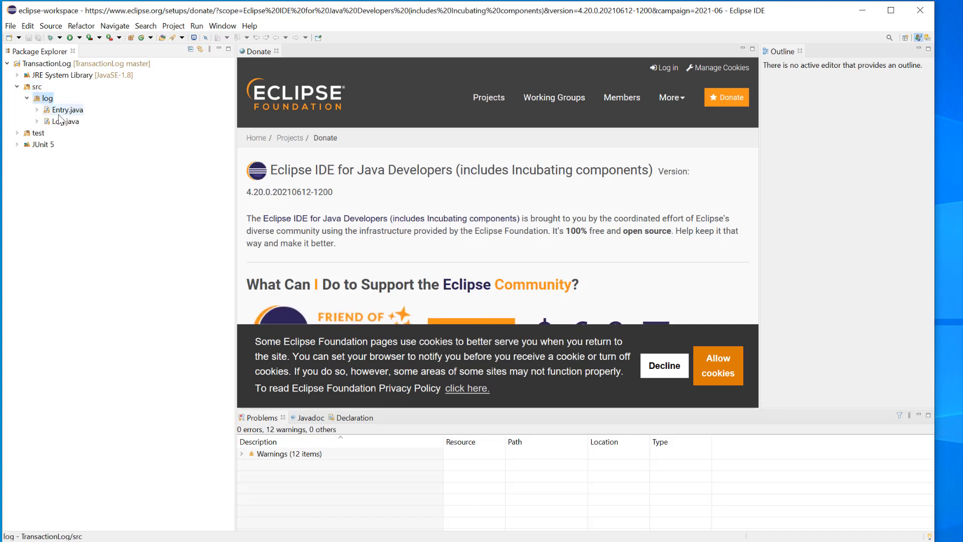